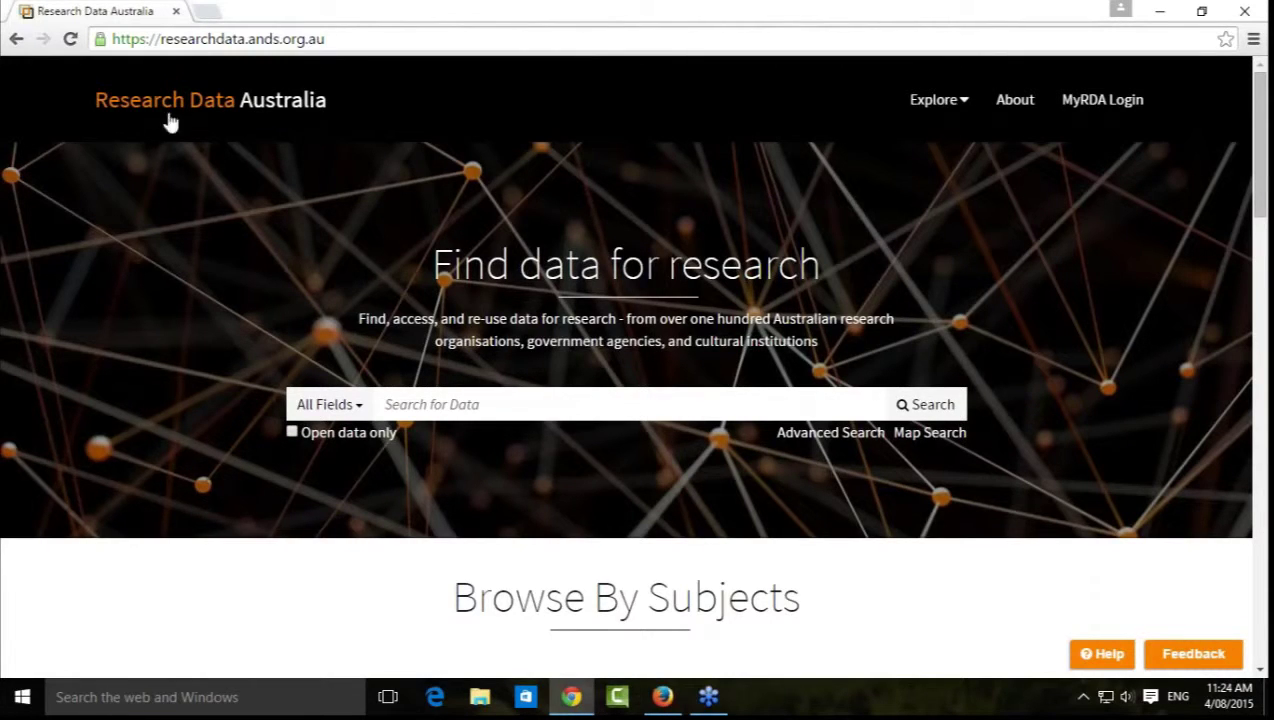
Go to the Grants and Projects explorer from the Explore menu.
{"action": "left_click", "coordinate": [943, 108]}
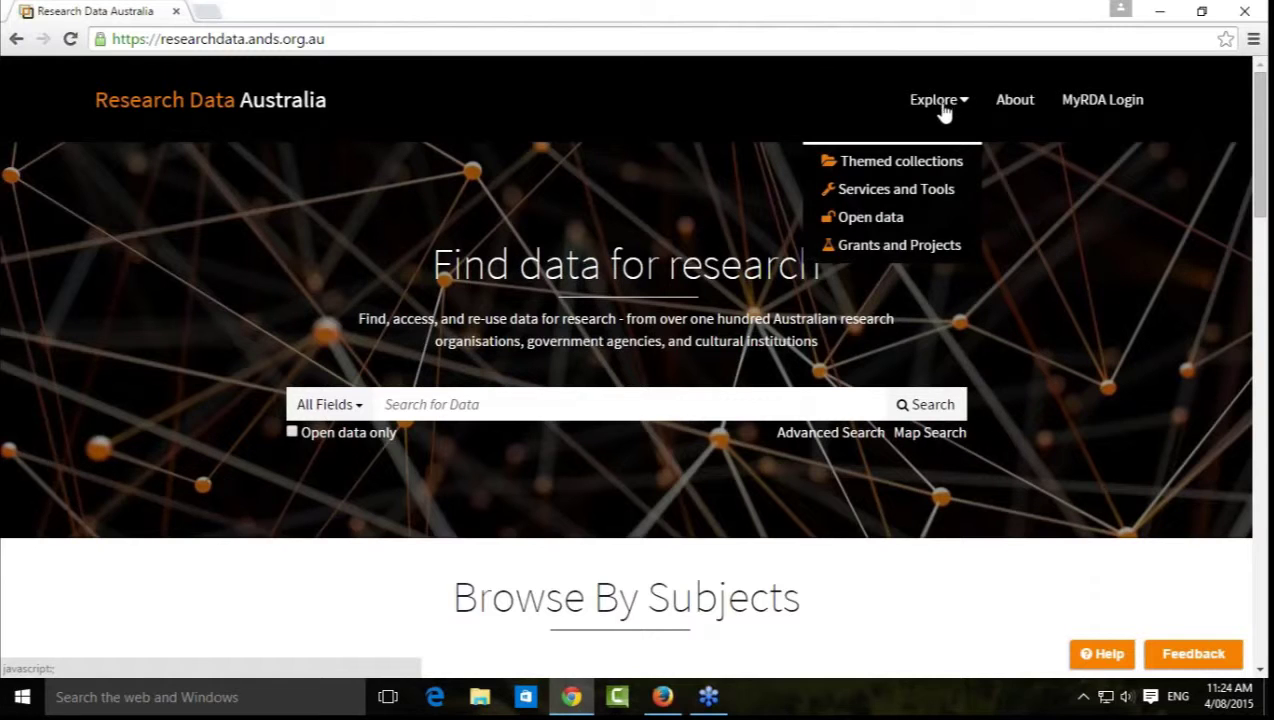
{"action": "left_click", "coordinate": [916, 248]}
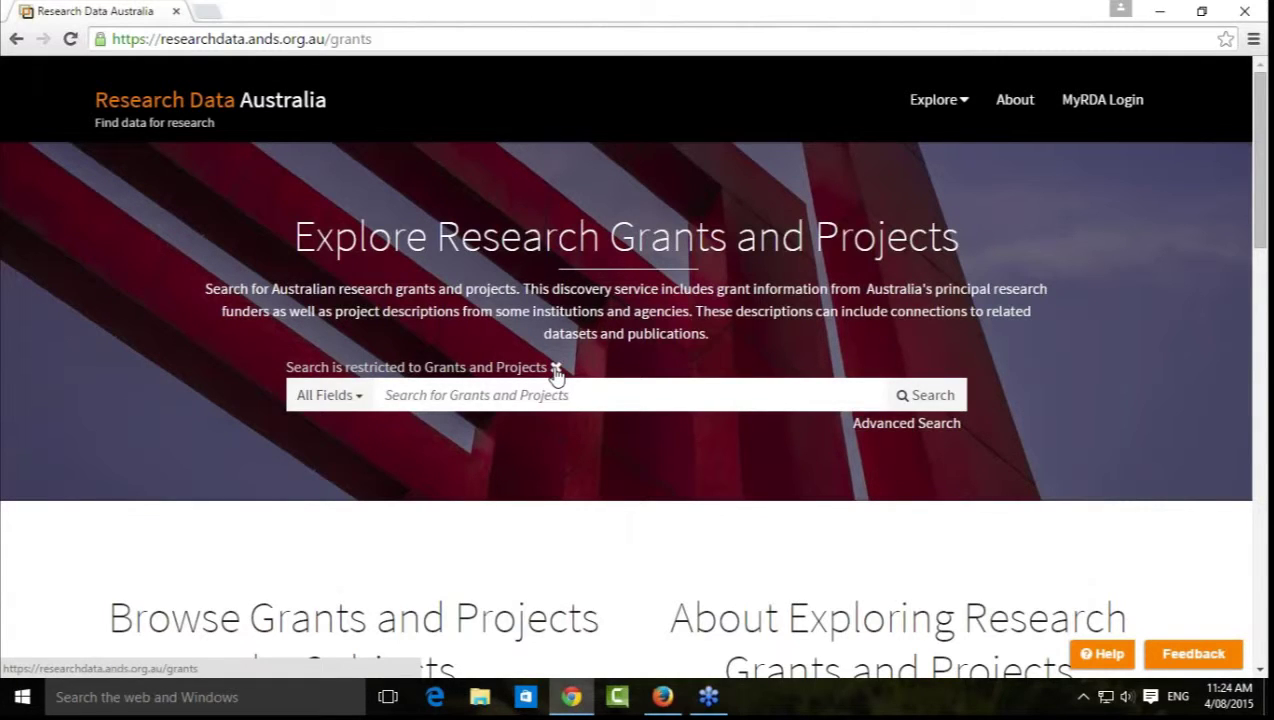
Search grants and projects by the Researcher field for a researcher's surname, listing 24 results.
{"action": "left_click", "coordinate": [360, 400]}
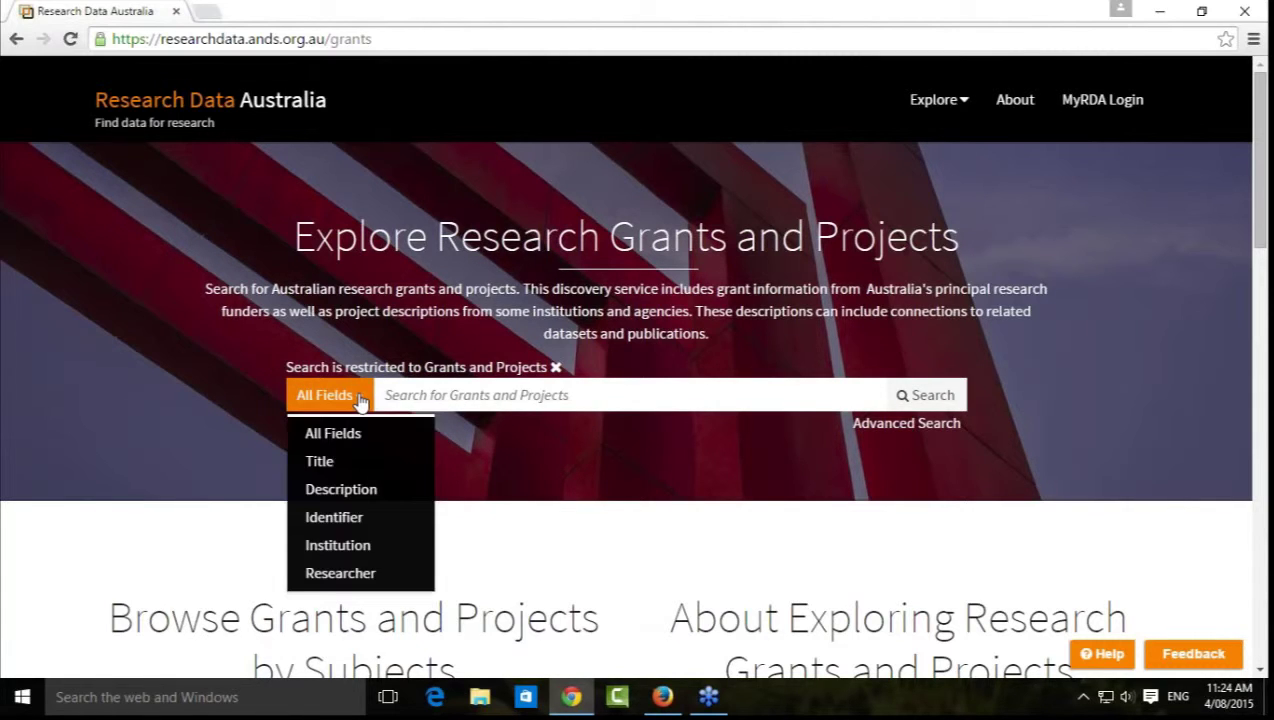
{"action": "left_click", "coordinate": [352, 575]}
{"action": "left_click", "coordinate": [443, 388]}
{"action": "type", "text": "turnb"}
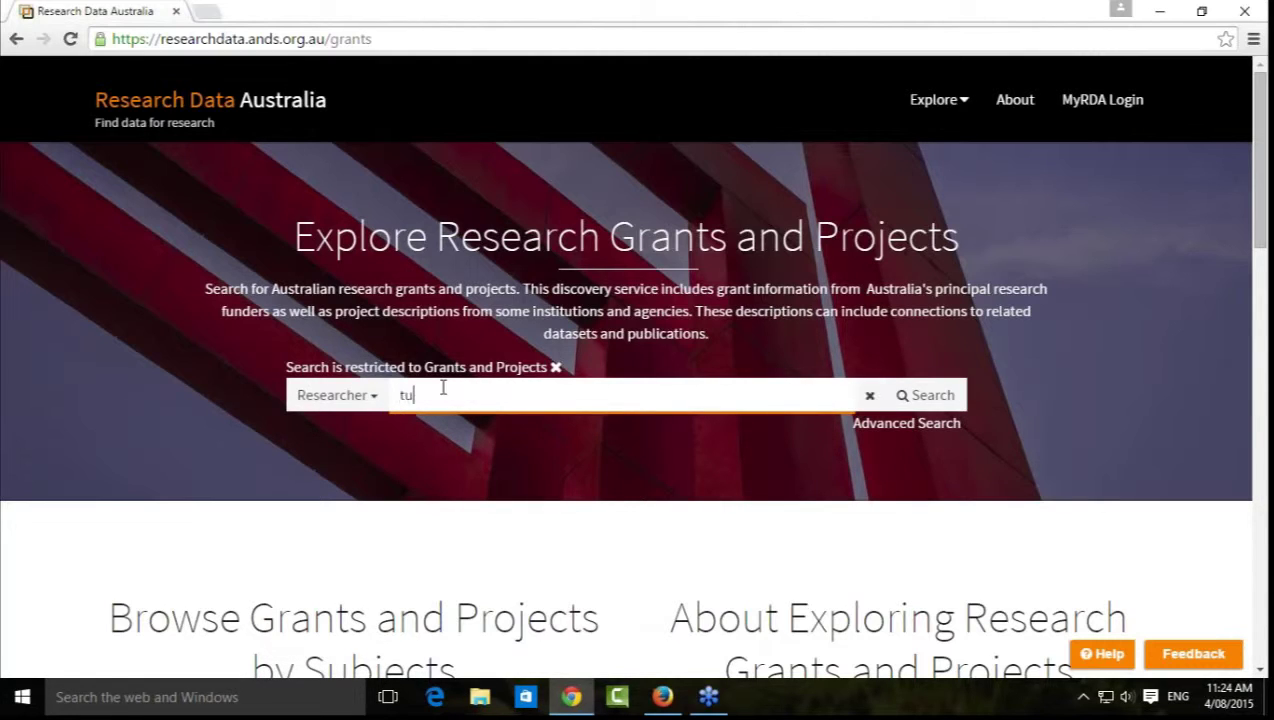
{"action": "type", "text": "ull"}
{"action": "key", "text": "Return"}
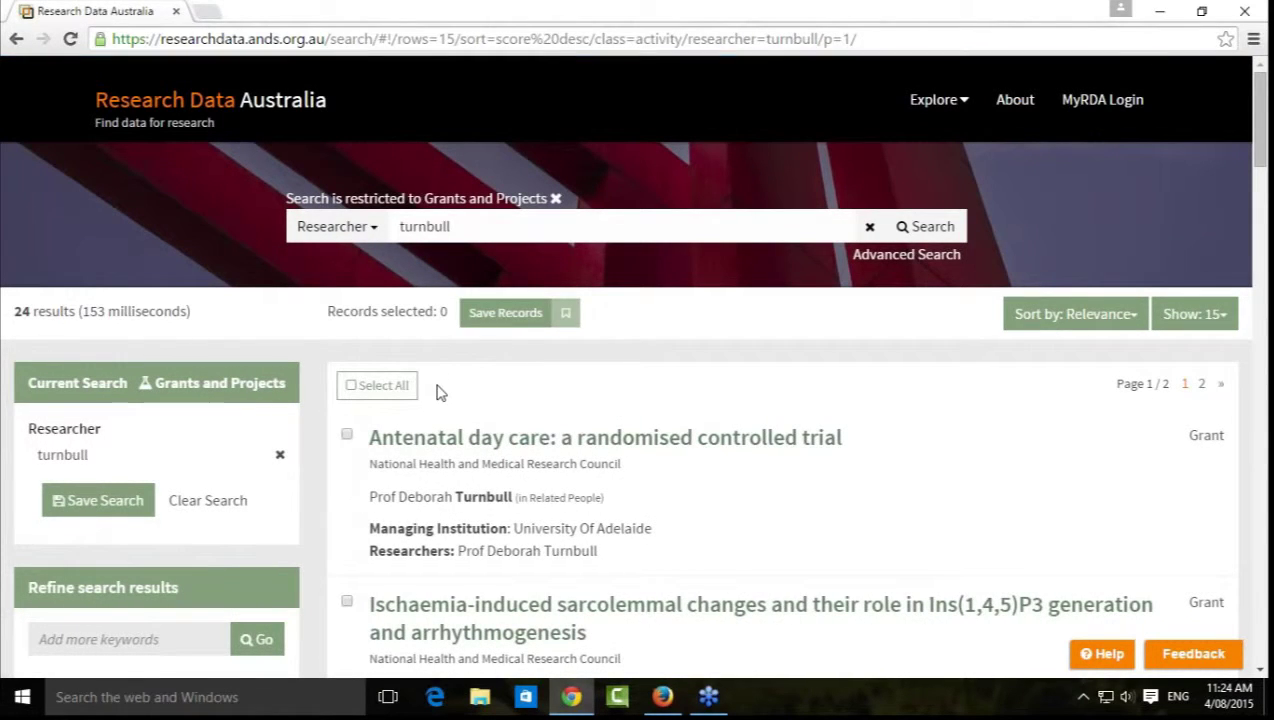
{"action": "left_click", "coordinate": [1133, 318]}
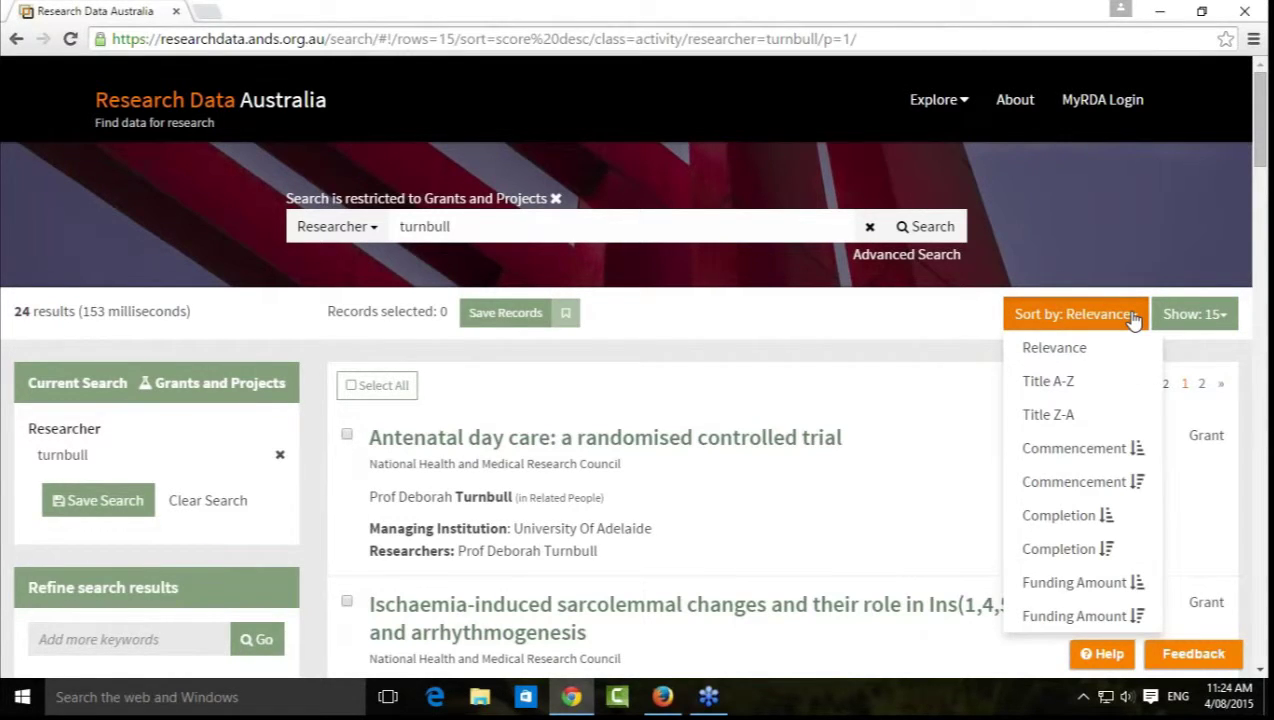
{"action": "left_click", "coordinate": [1222, 315]}
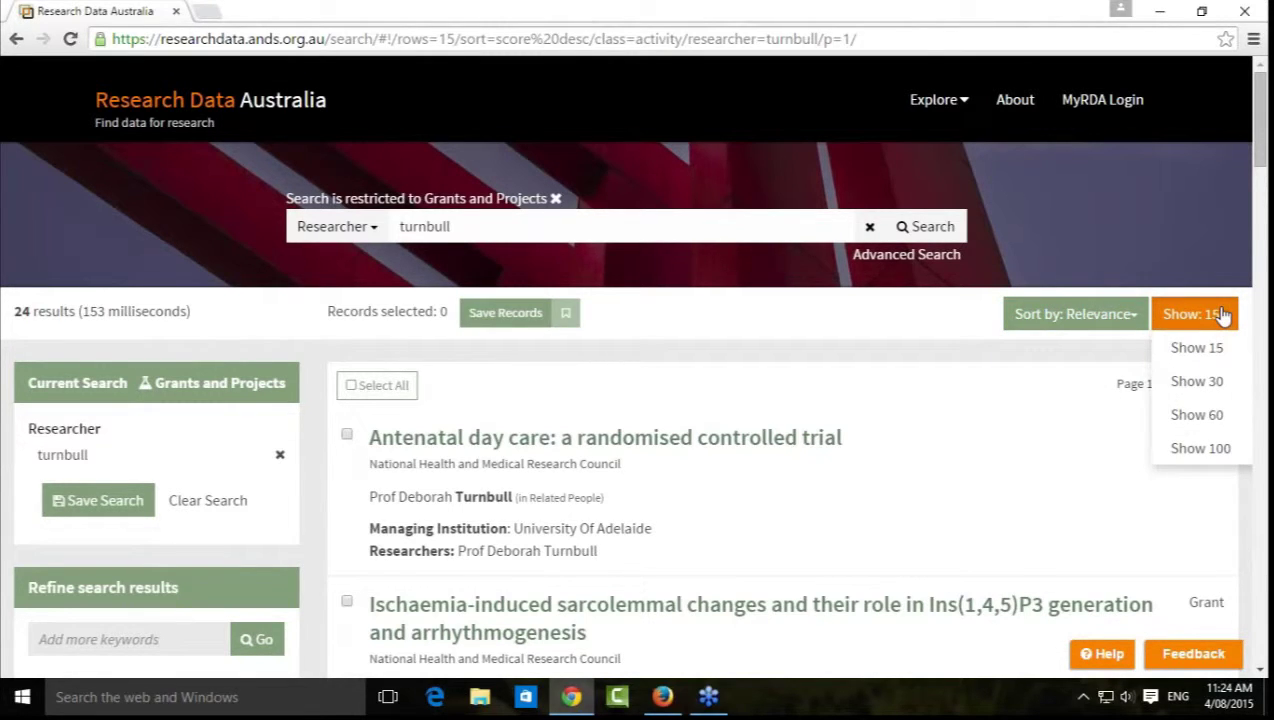
{"action": "left_click", "coordinate": [808, 300]}
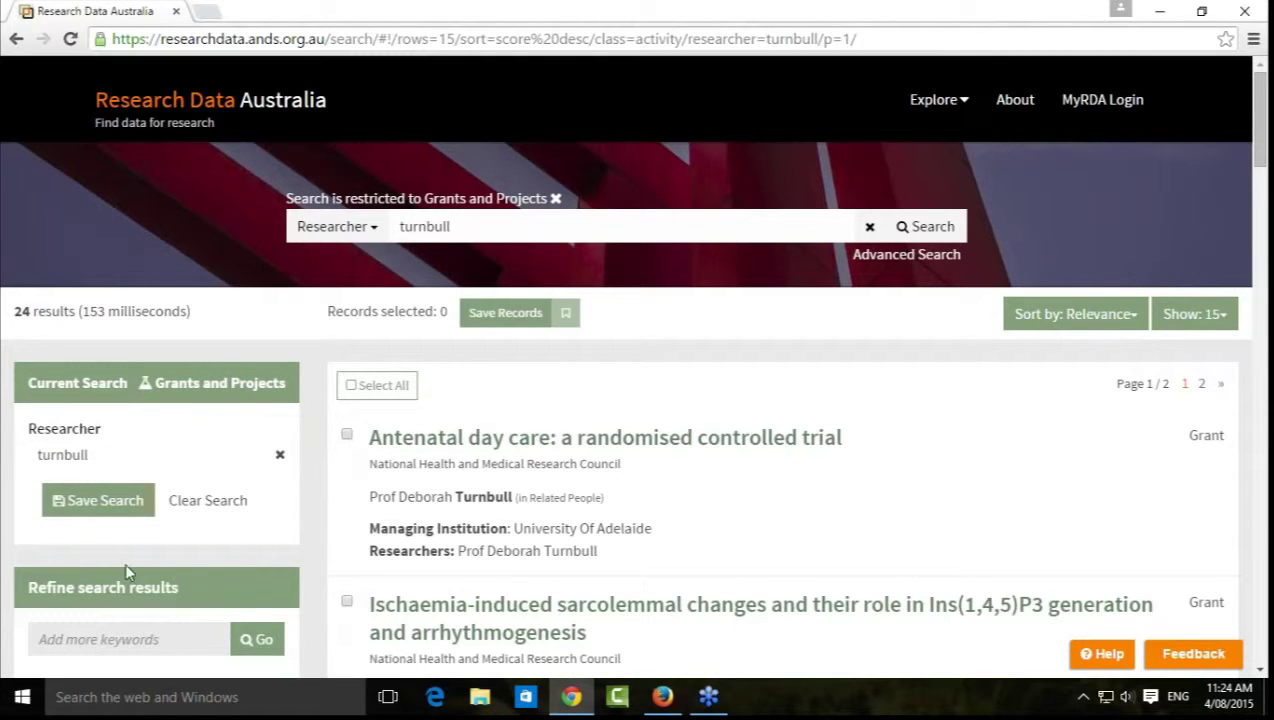
Remove the Researcher filter to list all 47416 grants and projects, then review the refine facets.
{"action": "left_click", "coordinate": [280, 455]}
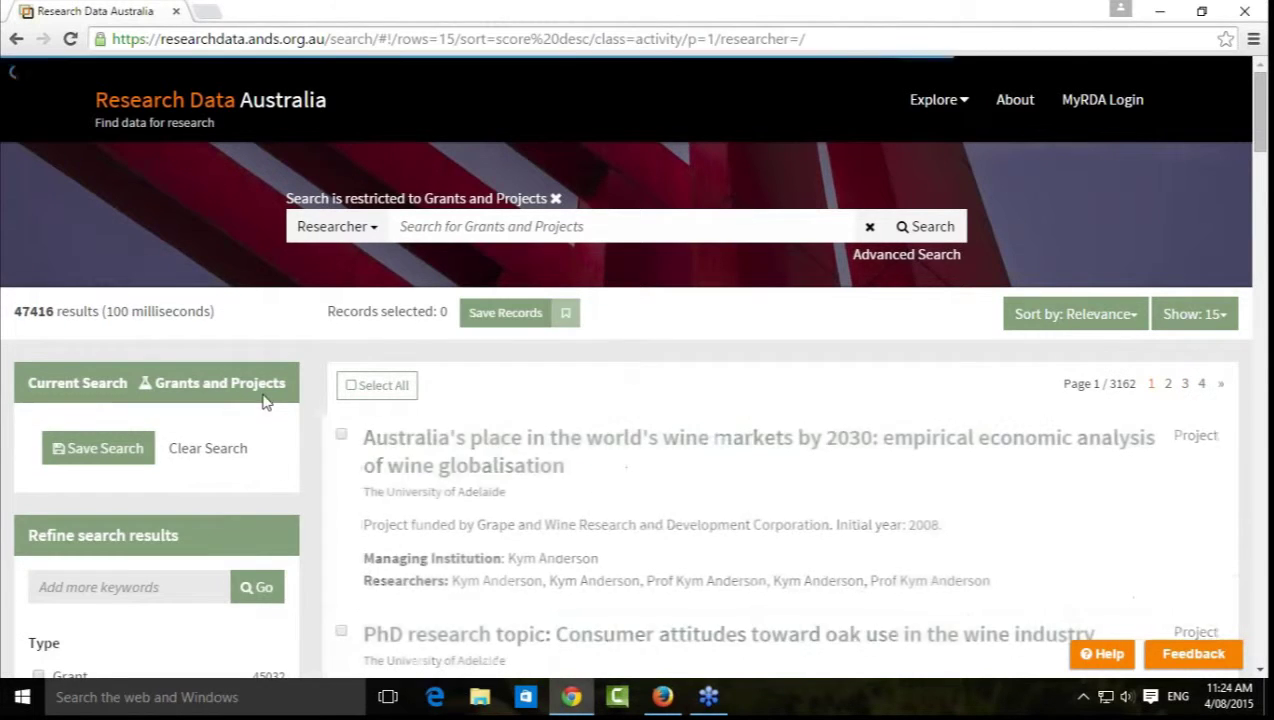
{"action": "scroll", "coordinate": [276, 350], "scroll_direction": "down", "scroll_amount": 1}
{"action": "scroll", "coordinate": [200, 371], "scroll_direction": "down", "scroll_amount": 1}
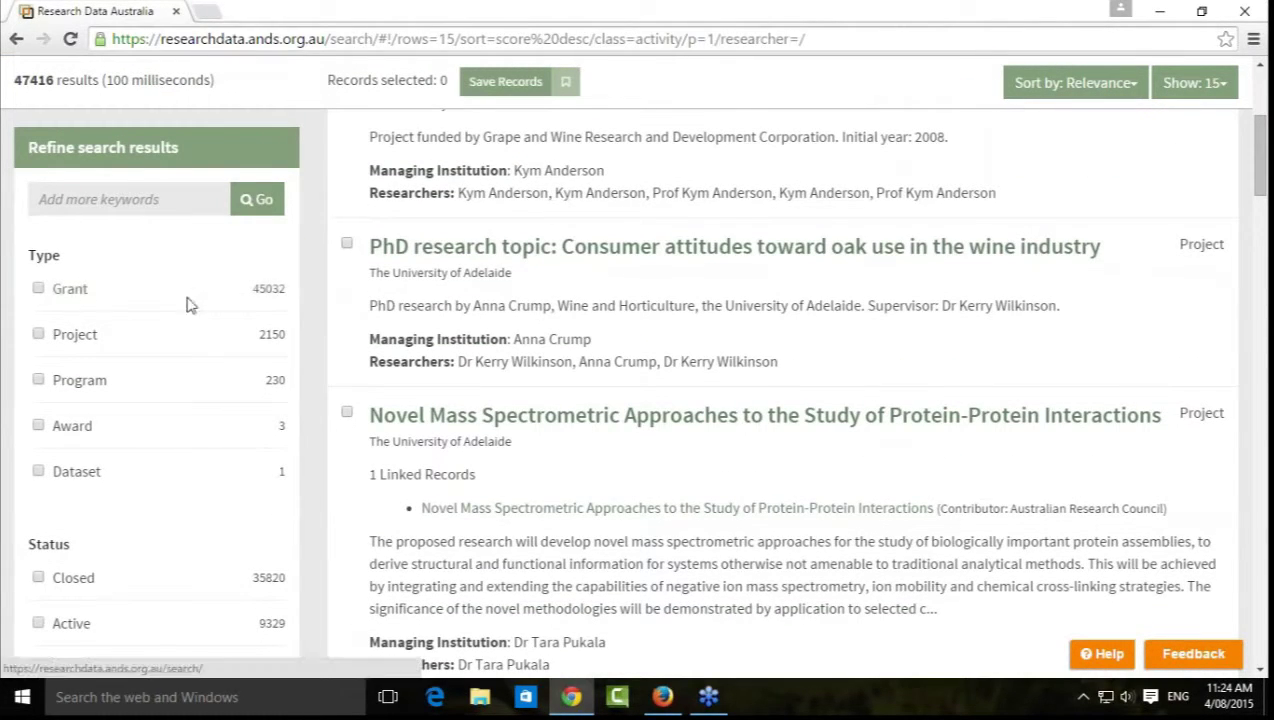
{"action": "scroll", "coordinate": [192, 305], "scroll_direction": "down", "scroll_amount": 2}
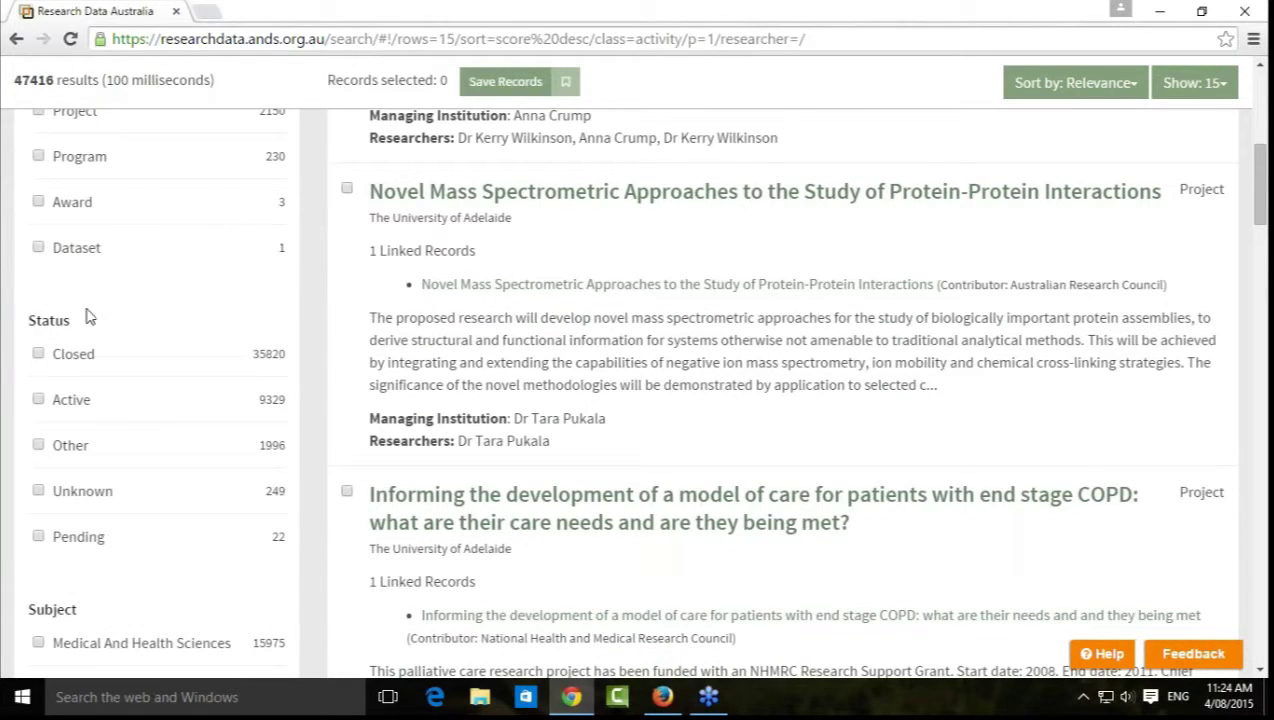
{"action": "scroll", "coordinate": [94, 316], "scroll_direction": "down", "scroll_amount": 3}
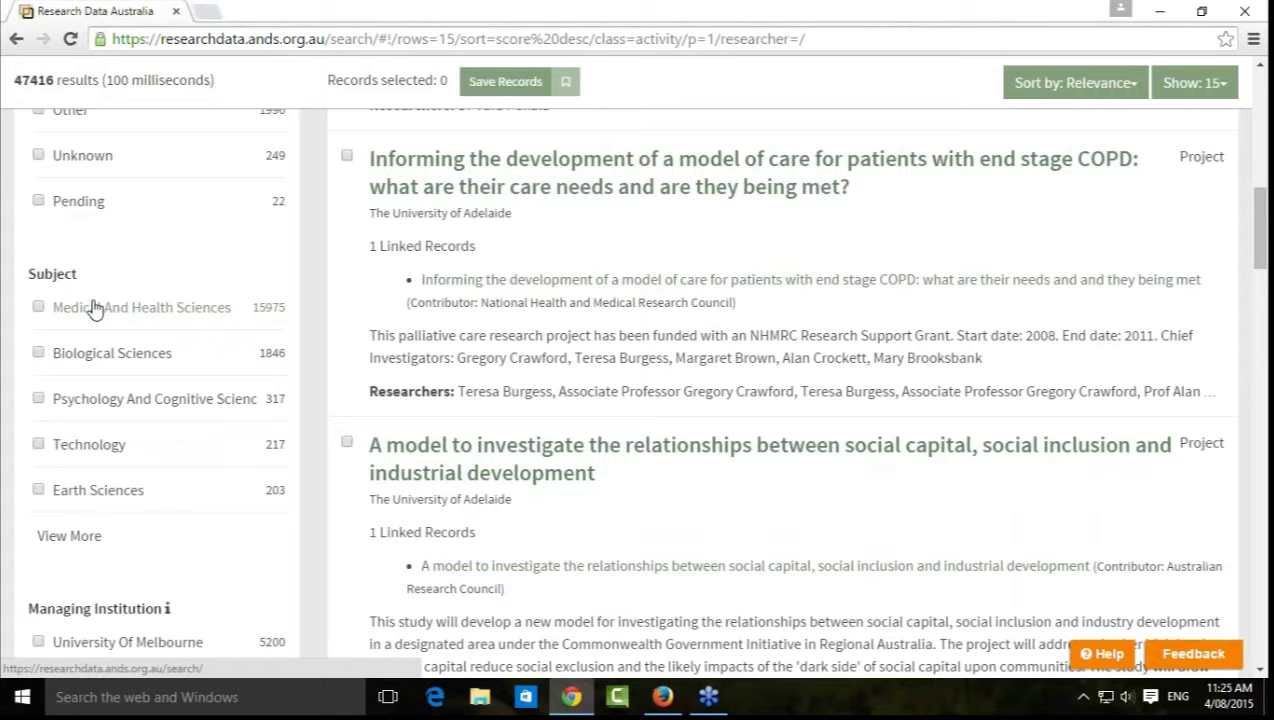
{"action": "scroll", "coordinate": [188, 524], "scroll_direction": "down", "scroll_amount": 1}
{"action": "scroll", "coordinate": [188, 524], "scroll_direction": "down", "scroll_amount": 3}
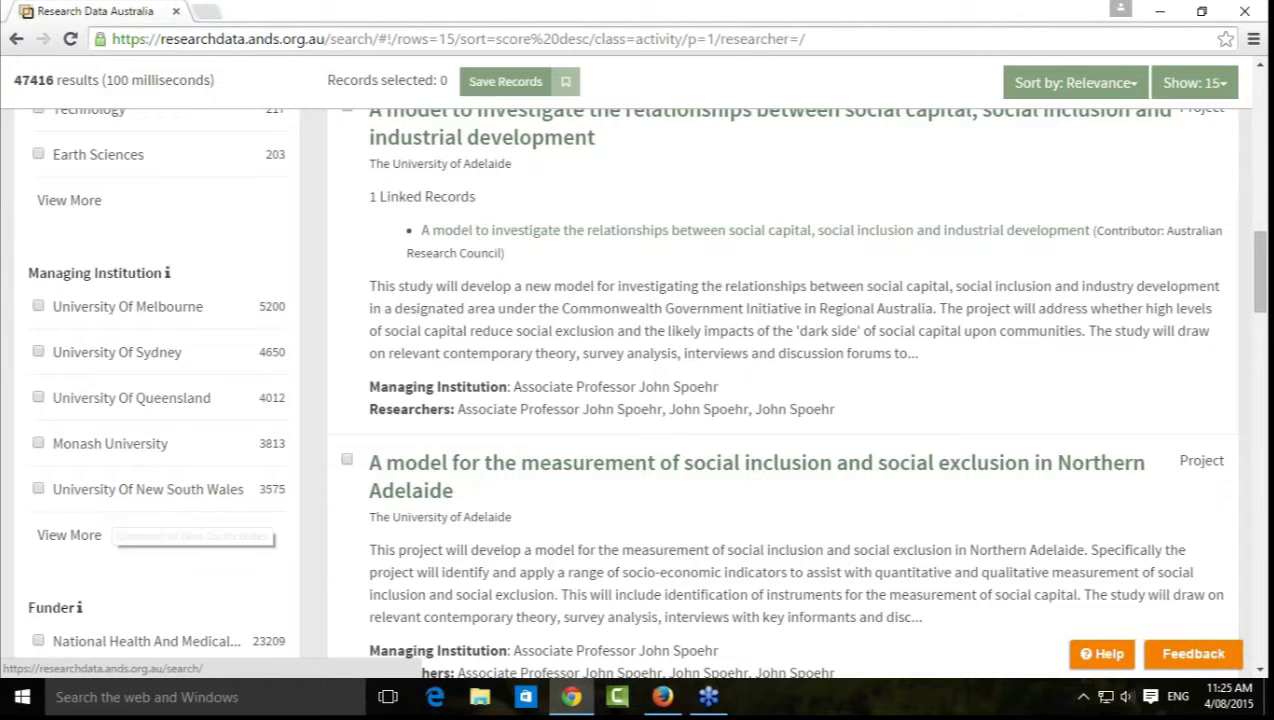
{"action": "scroll", "coordinate": [128, 308], "scroll_direction": "down", "scroll_amount": 2}
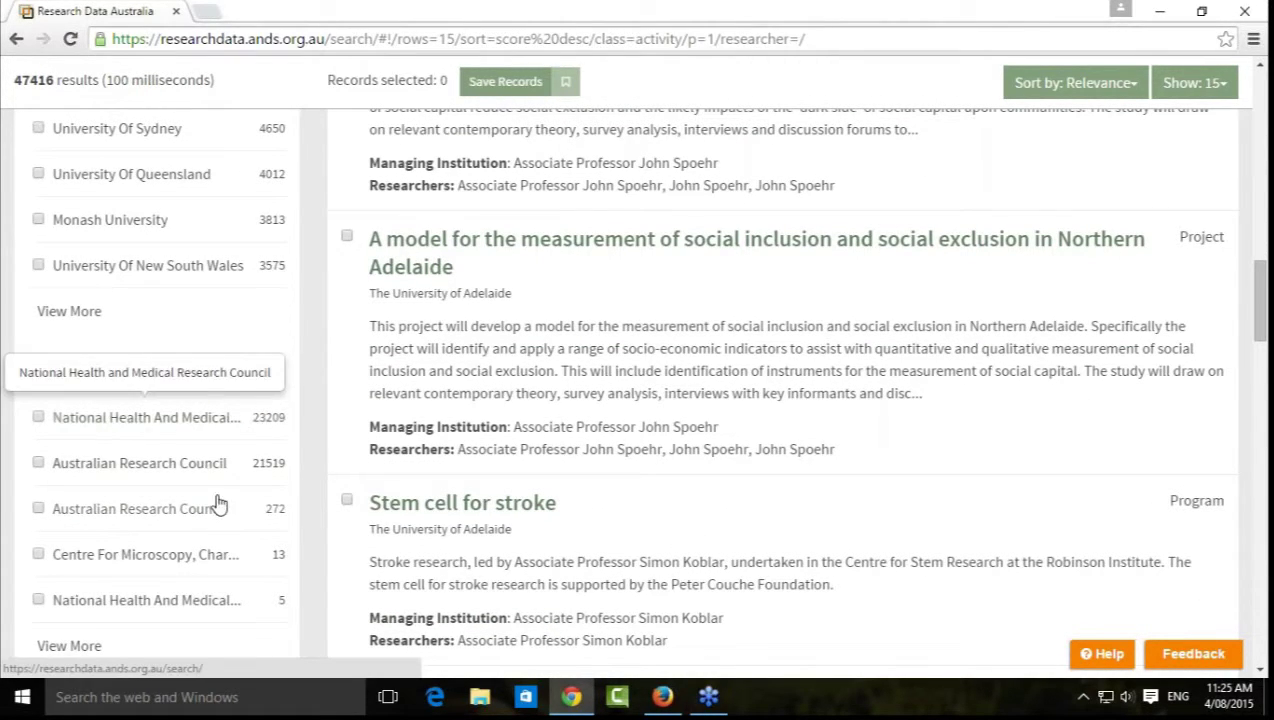
{"action": "scroll", "coordinate": [205, 460], "scroll_direction": "down", "scroll_amount": 5}
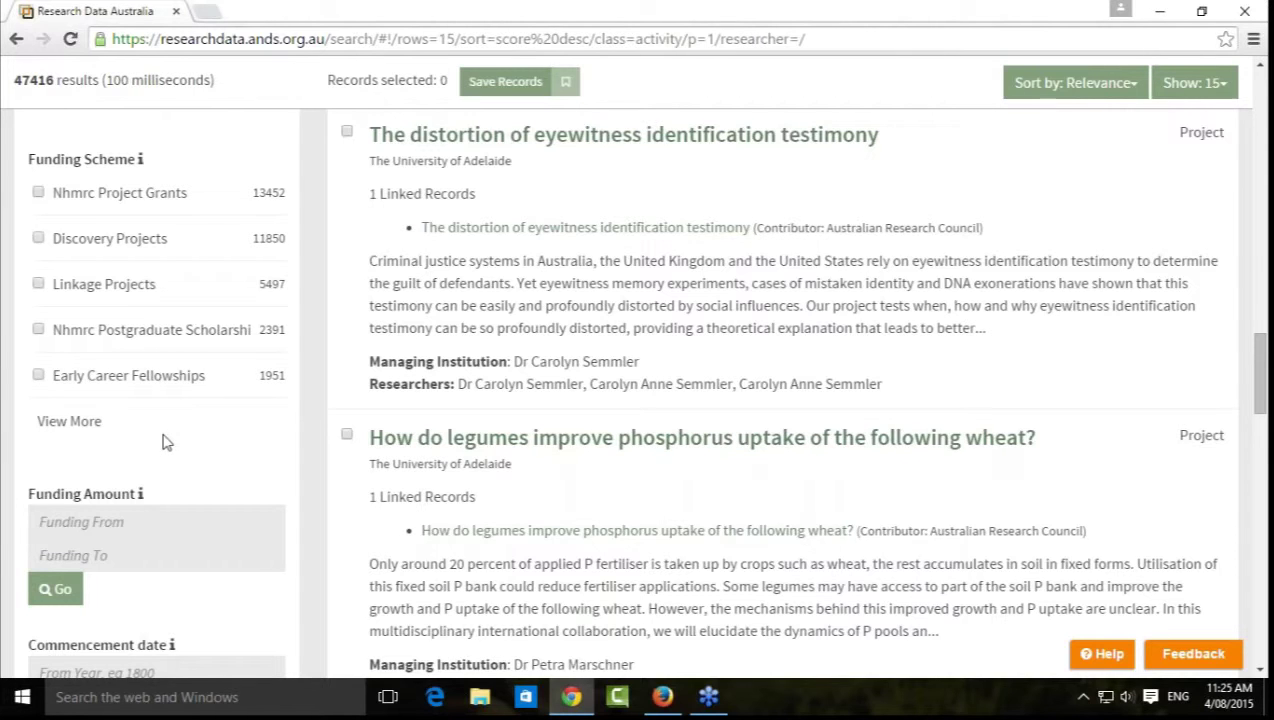
{"action": "scroll", "coordinate": [165, 440], "scroll_direction": "down", "scroll_amount": 1}
{"action": "scroll", "coordinate": [165, 390], "scroll_direction": "down", "scroll_amount": 1}
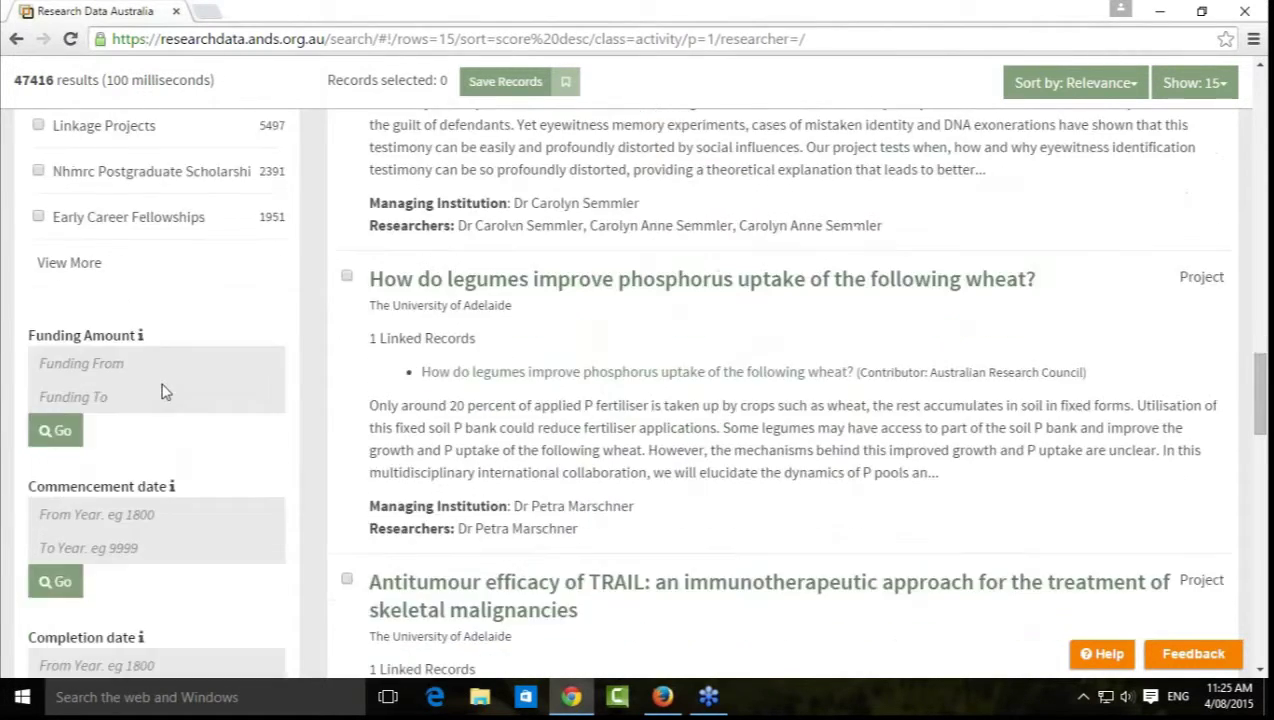
{"action": "scroll", "coordinate": [182, 420], "scroll_direction": "down", "scroll_amount": 1}
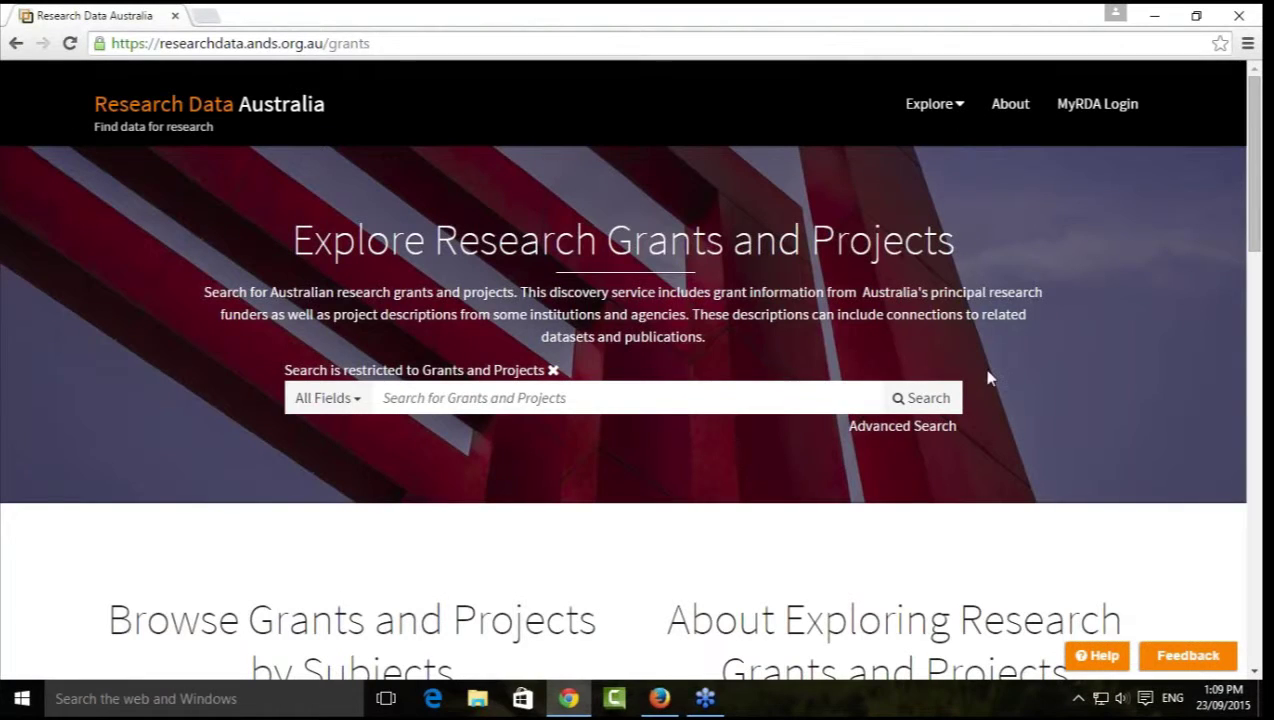
Run an All Fields search for 'adolescent cannabis use', returning 14756 grant and project results.
{"action": "left_click", "coordinate": [496, 399]}
{"action": "type", "text": "adolescent cannabis use"}
{"action": "key", "text": "Return"}
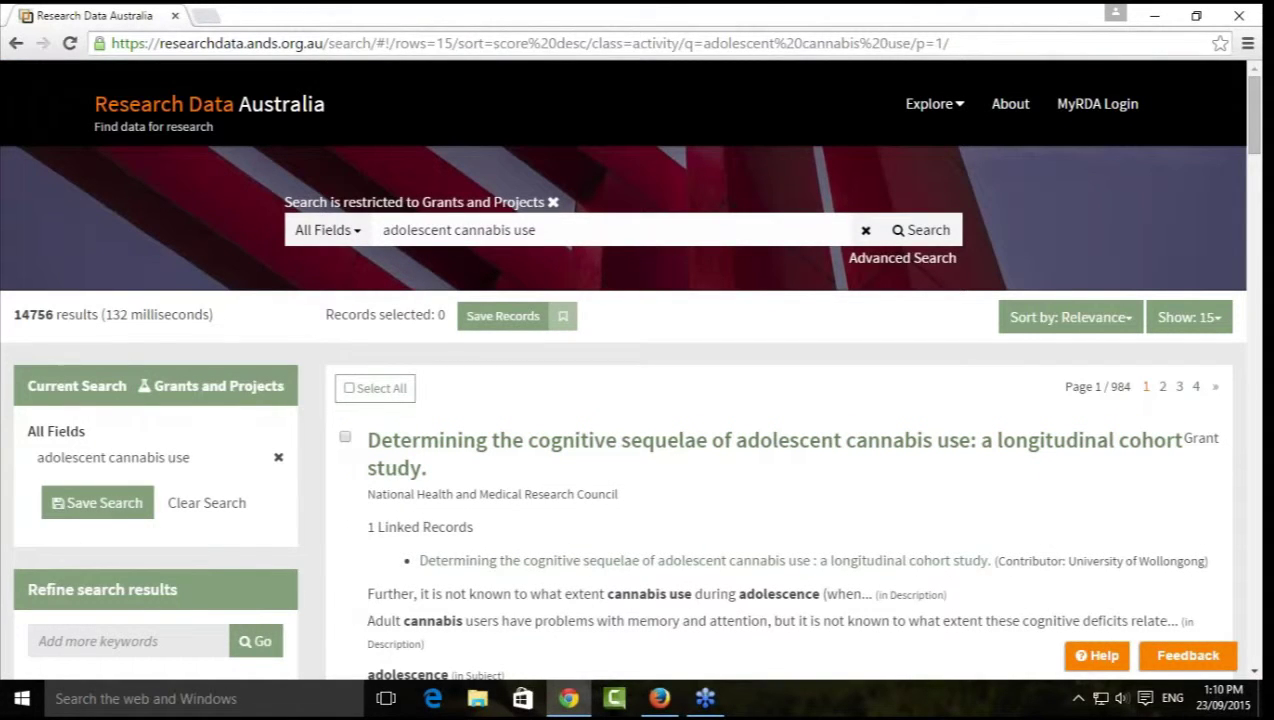
{"action": "scroll", "coordinate": [658, 392], "scroll_direction": "down", "scroll_amount": 1}
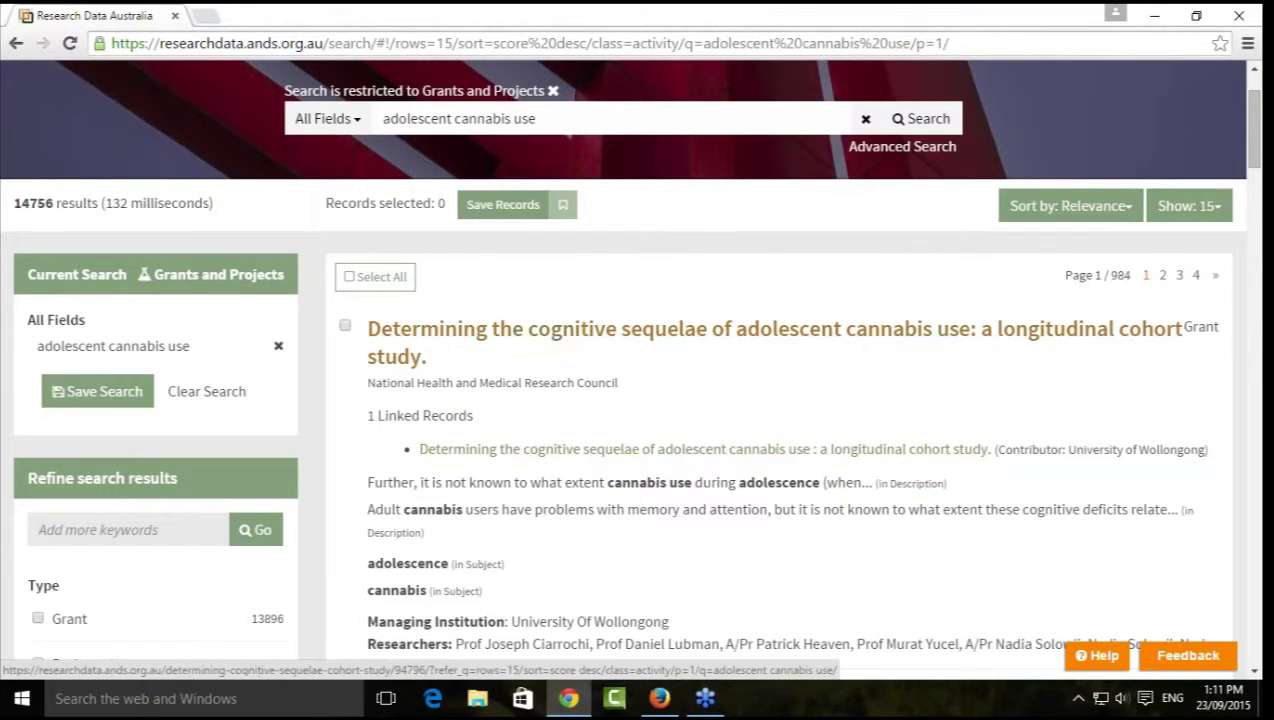
Open the top result, the grant on cognitive sequelae of adolescent cannabis use.
{"action": "left_click", "coordinate": [550, 335]}
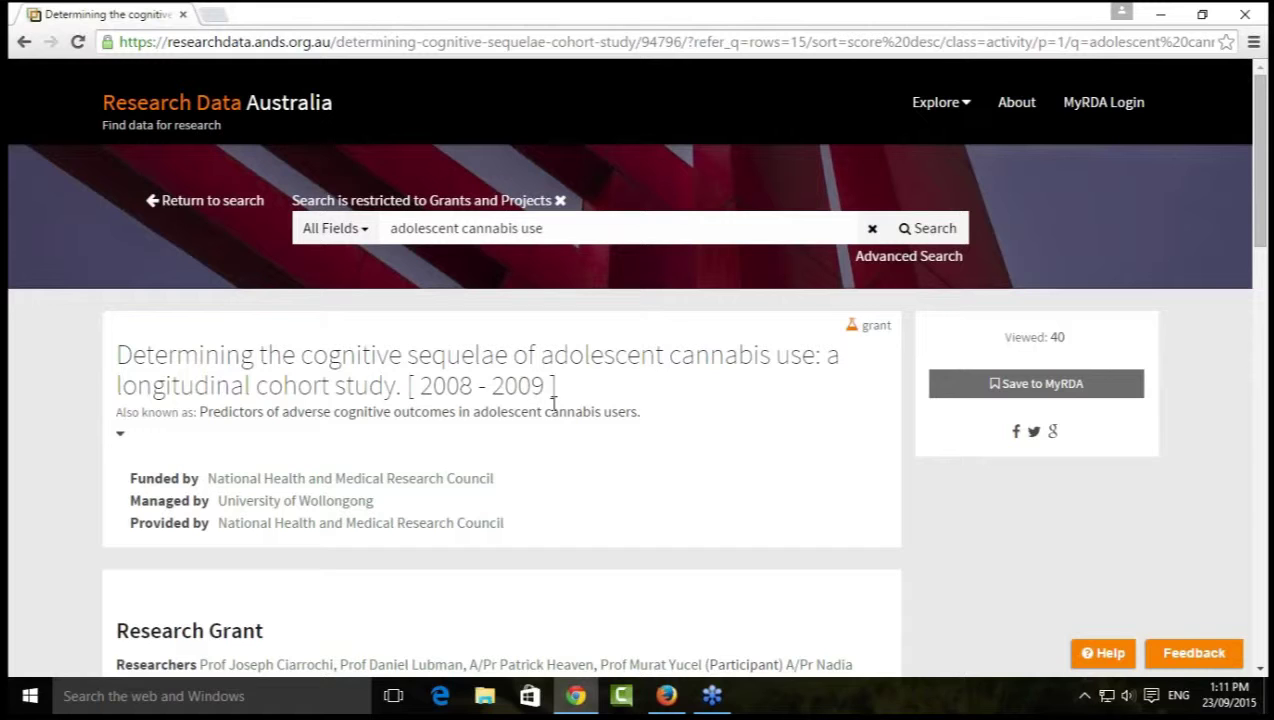
{"action": "scroll", "coordinate": [553, 403], "scroll_direction": "down", "scroll_amount": 1}
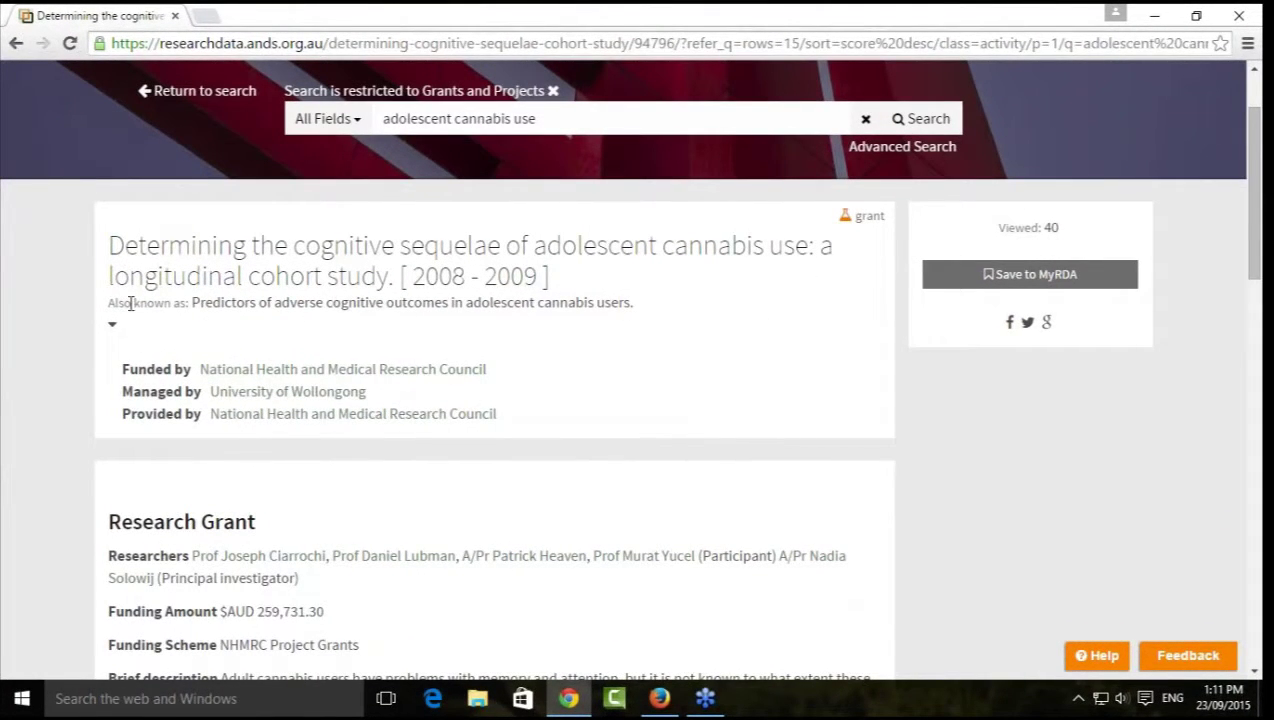
{"action": "mouse_move", "coordinate": [112, 330]}
Review the grant record and open its principal investigator's Person page from Researchers.
{"action": "scroll", "coordinate": [439, 351], "scroll_direction": "down", "scroll_amount": 2}
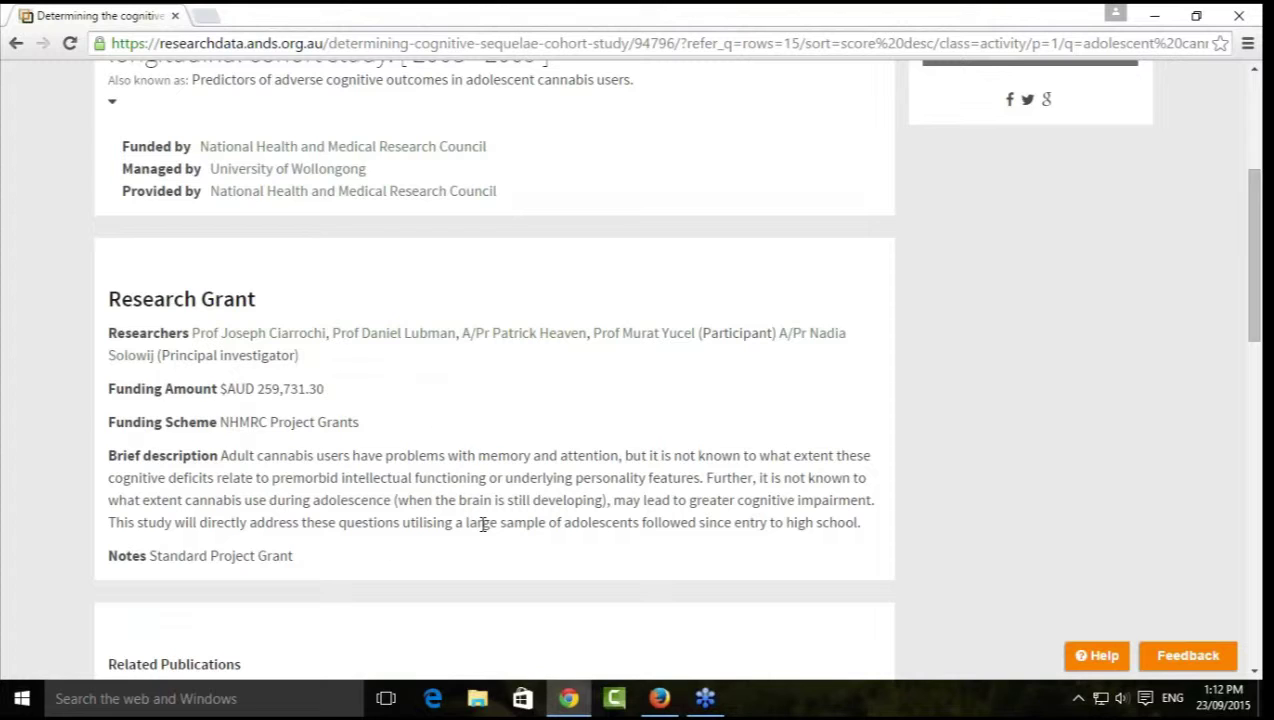
{"action": "scroll", "coordinate": [409, 285], "scroll_direction": "down", "scroll_amount": 4}
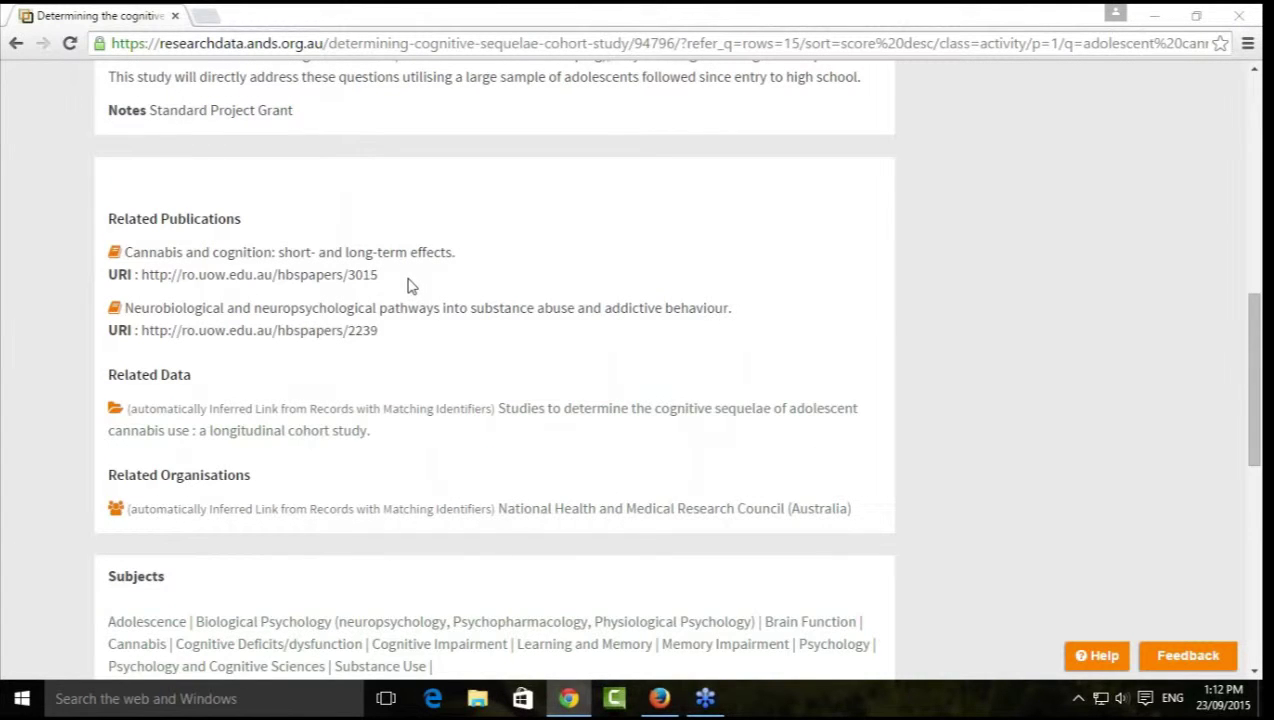
{"action": "scroll", "coordinate": [409, 285], "scroll_direction": "down", "scroll_amount": 3}
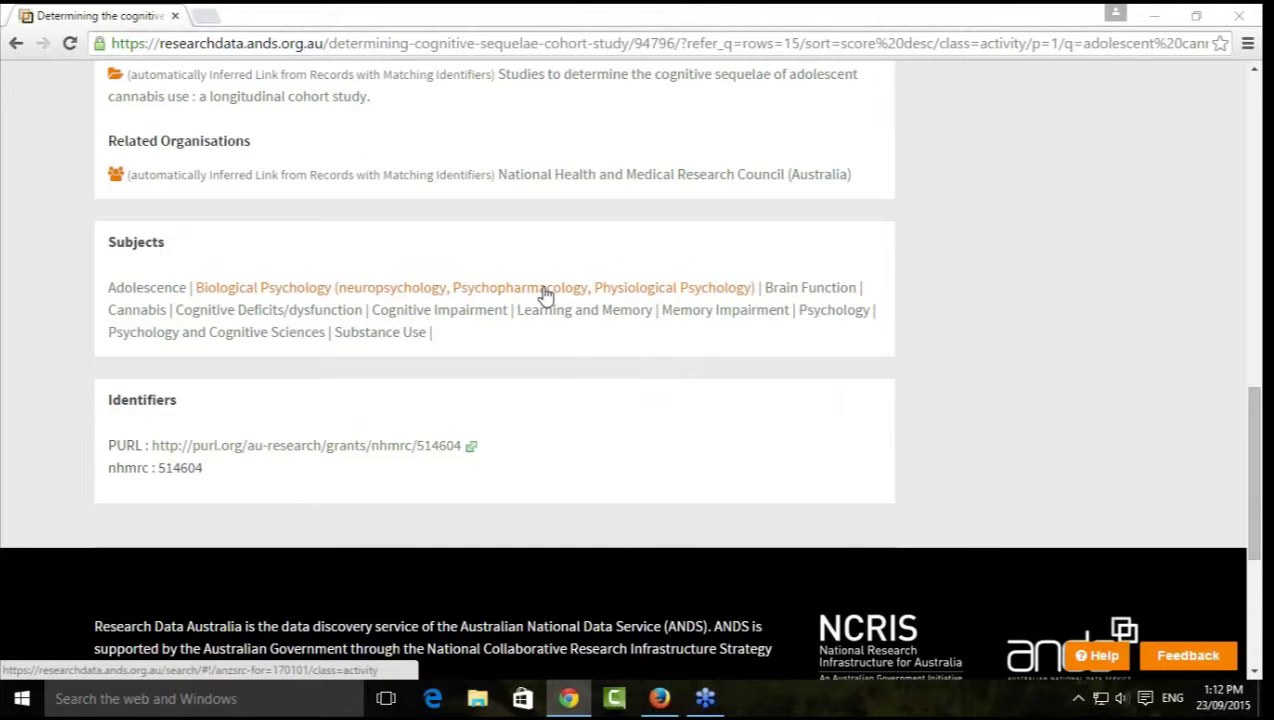
{"action": "scroll", "coordinate": [566, 350], "scroll_direction": "up", "scroll_amount": 8}
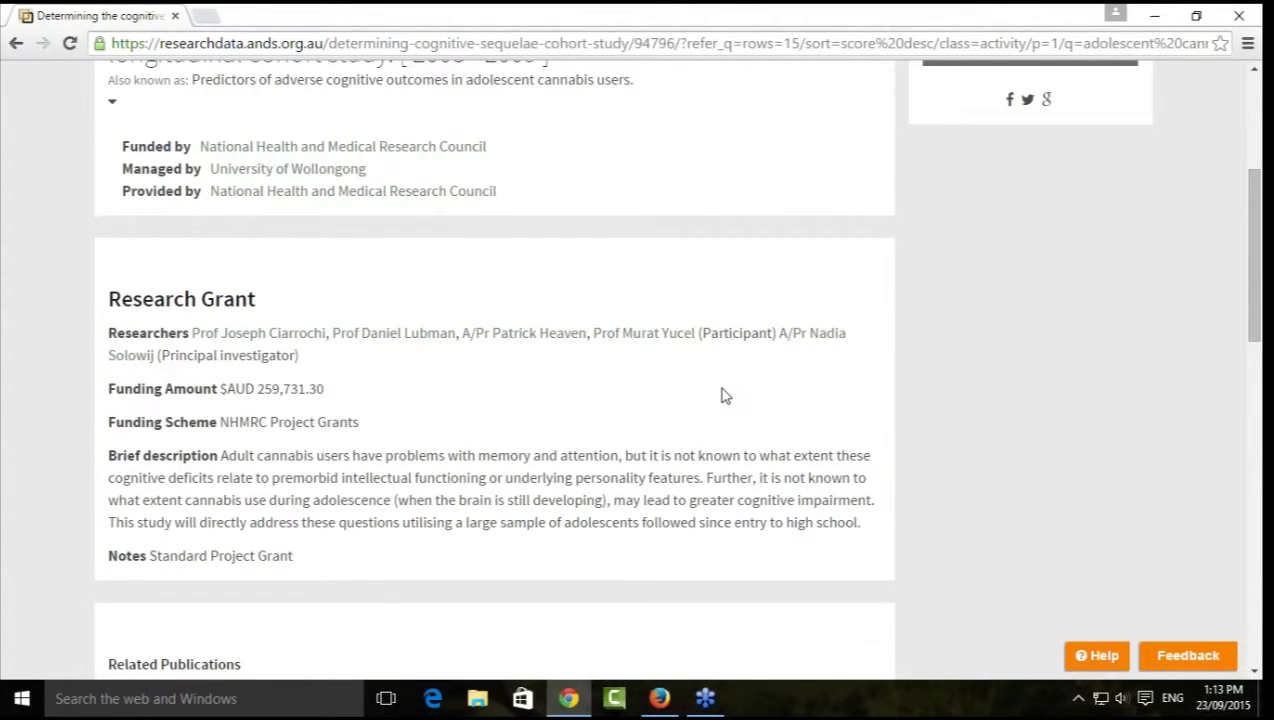
{"action": "left_click", "coordinate": [828, 345]}
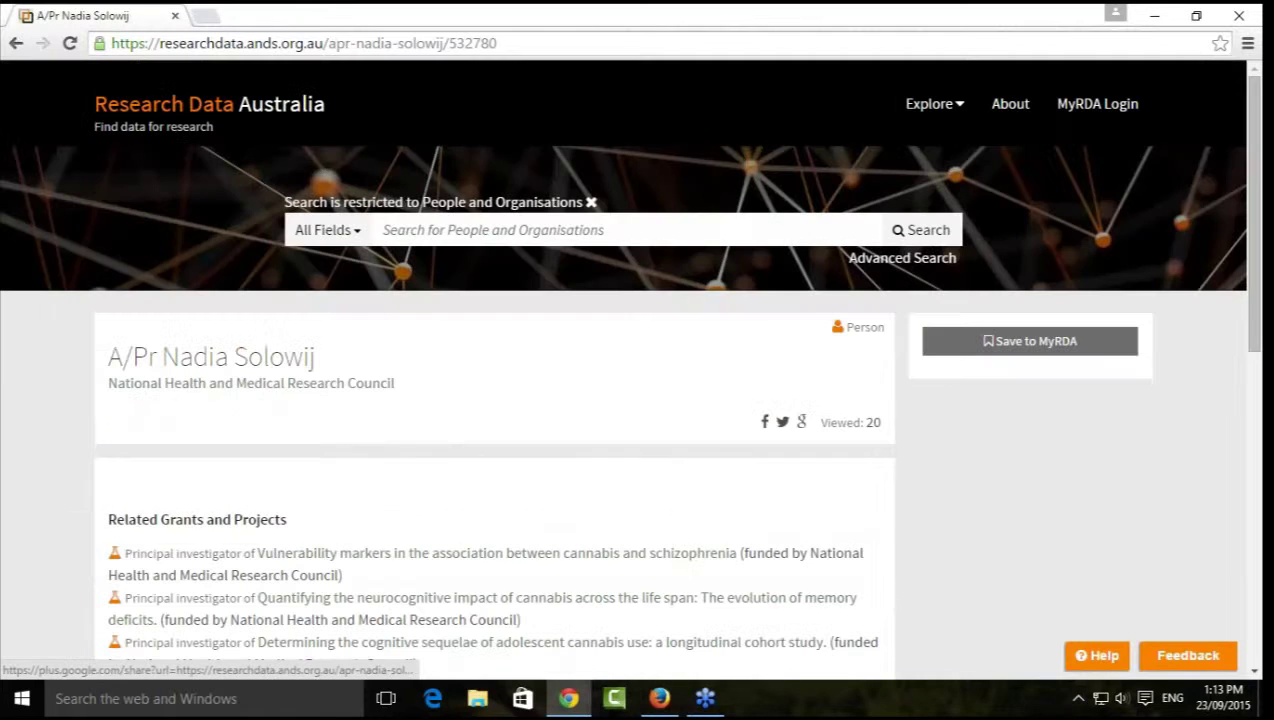